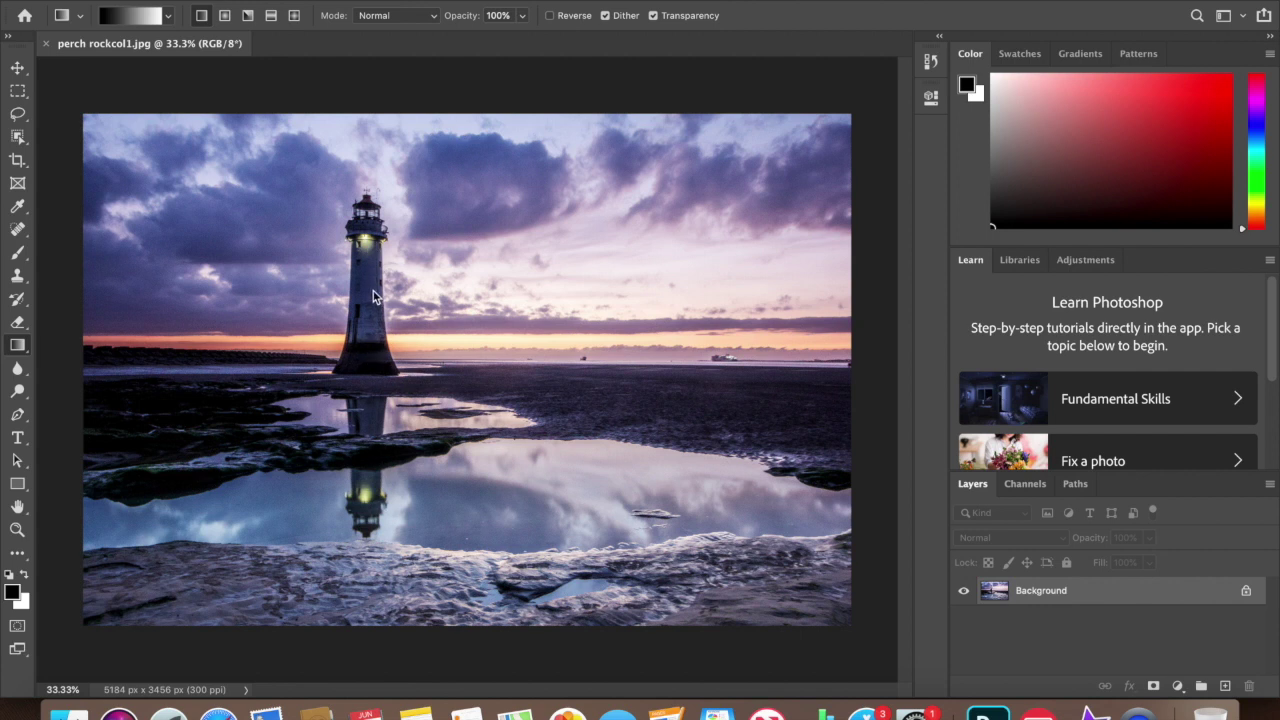
Crop the photo to a 1:1 square with the lighthouse centred horizontally
left_click(18, 161)
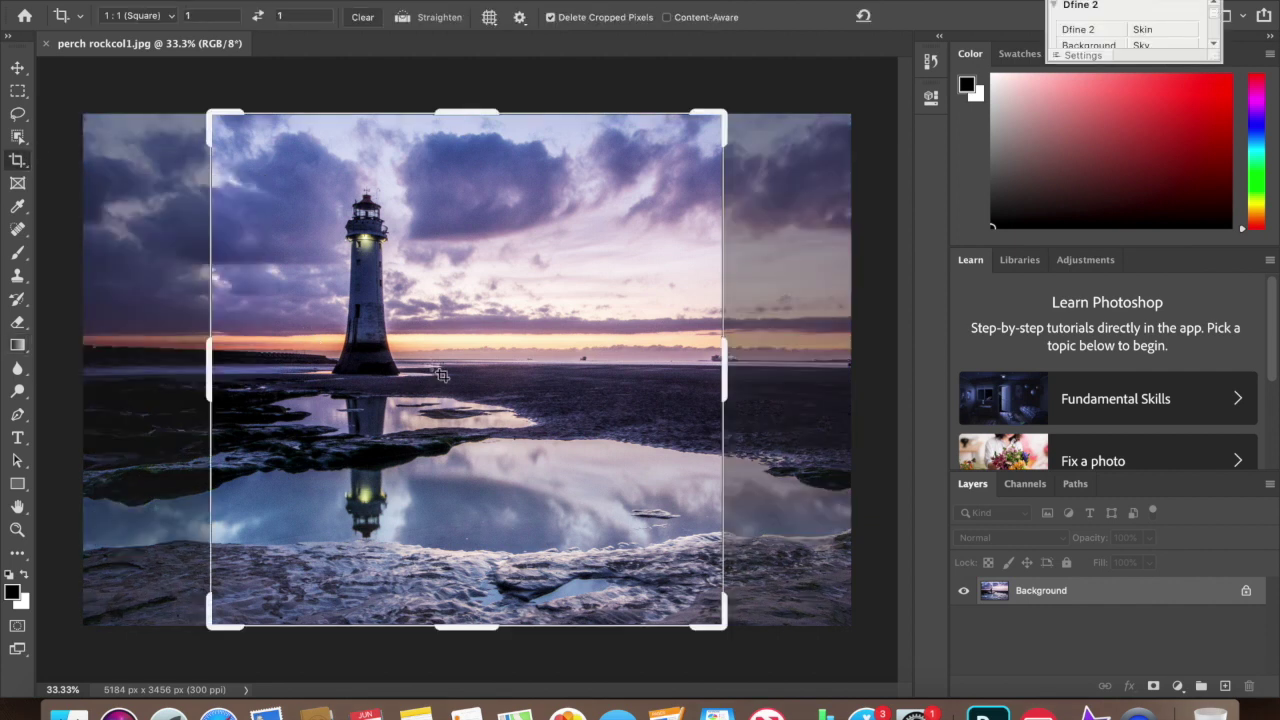
left_click(722, 475)
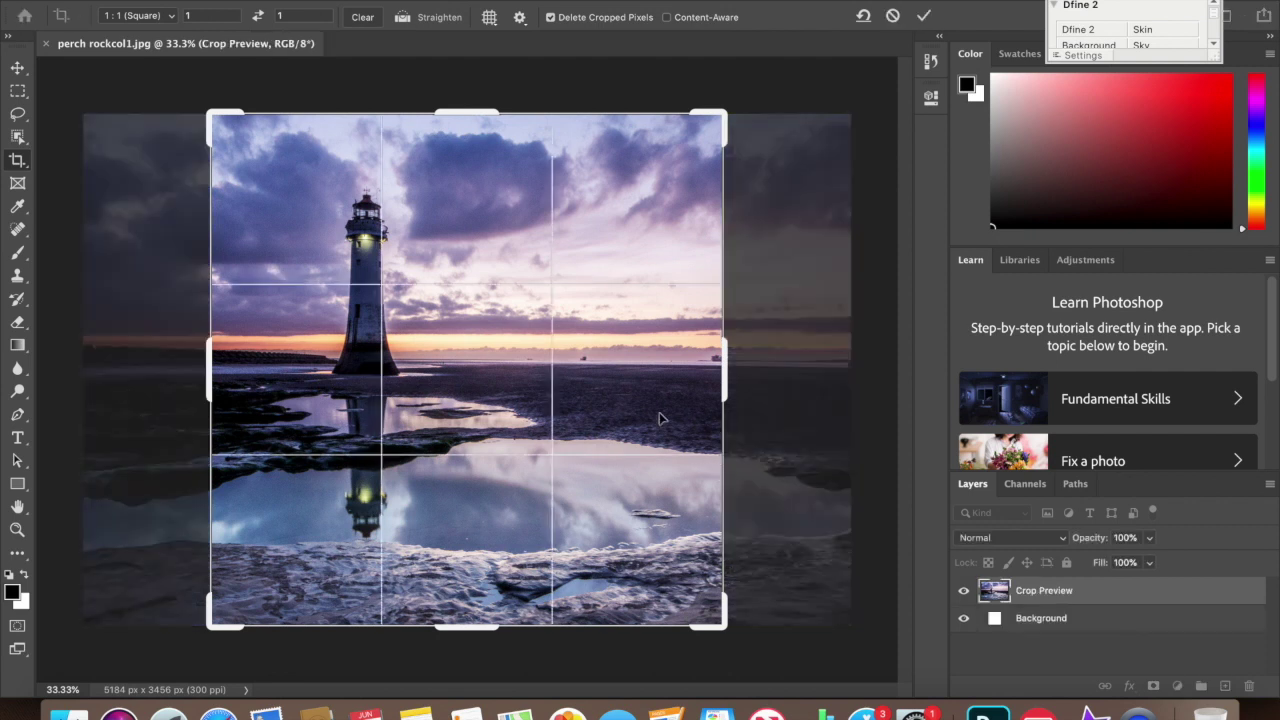
left_click_drag(659, 412, 757, 417)
left_click_drag(650, 440, 644, 440)
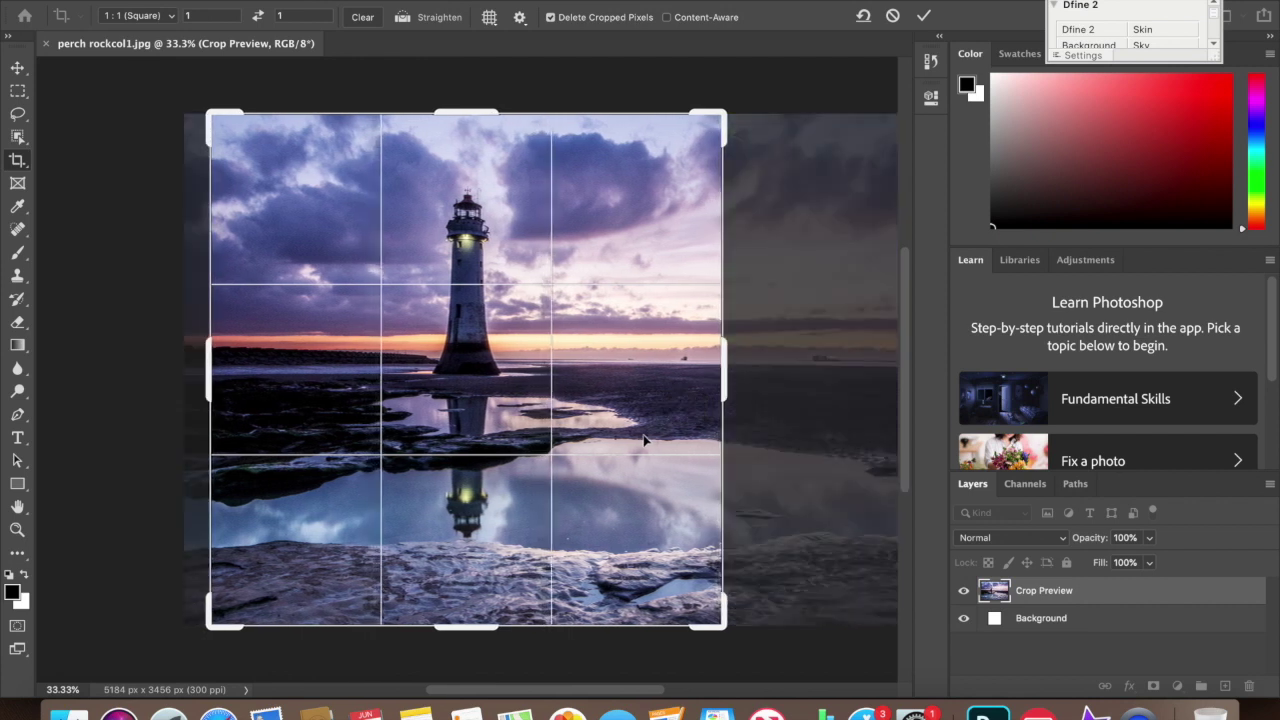
left_click(922, 20)
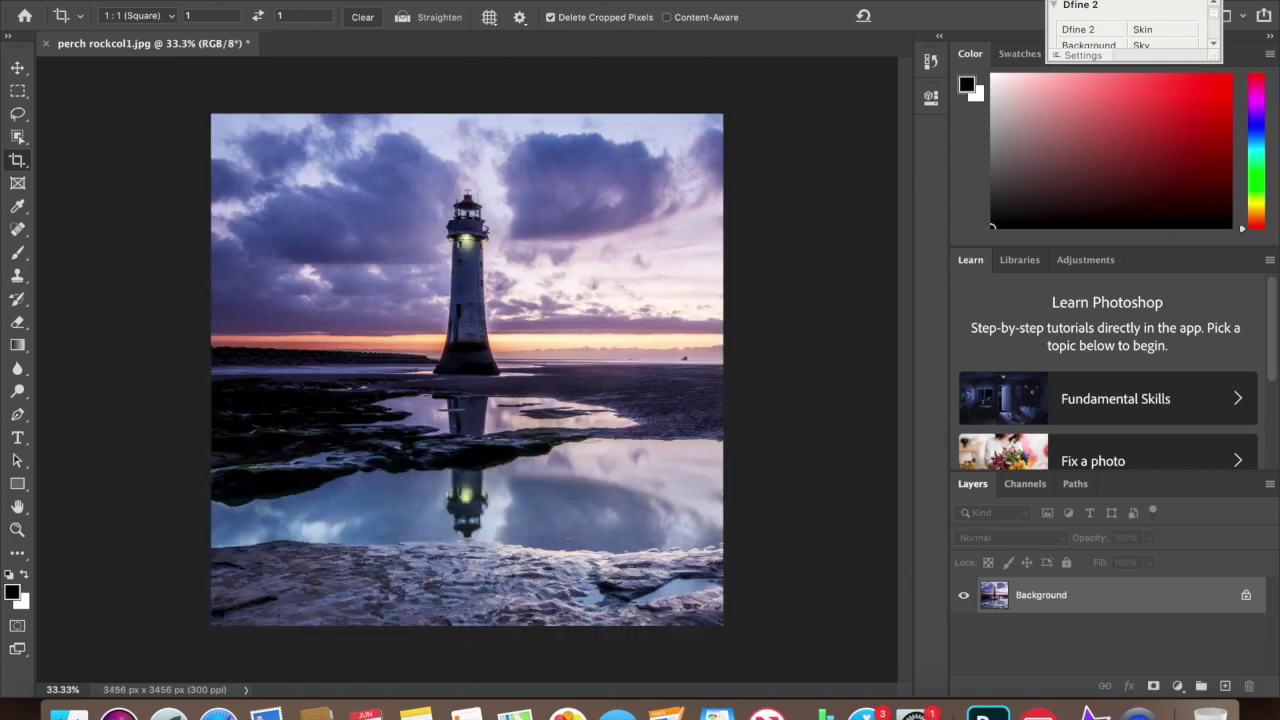
Convert the photo to black and white with Silver Efex Pro 2, slightly increasing the global Structure
left_click(430, 2)
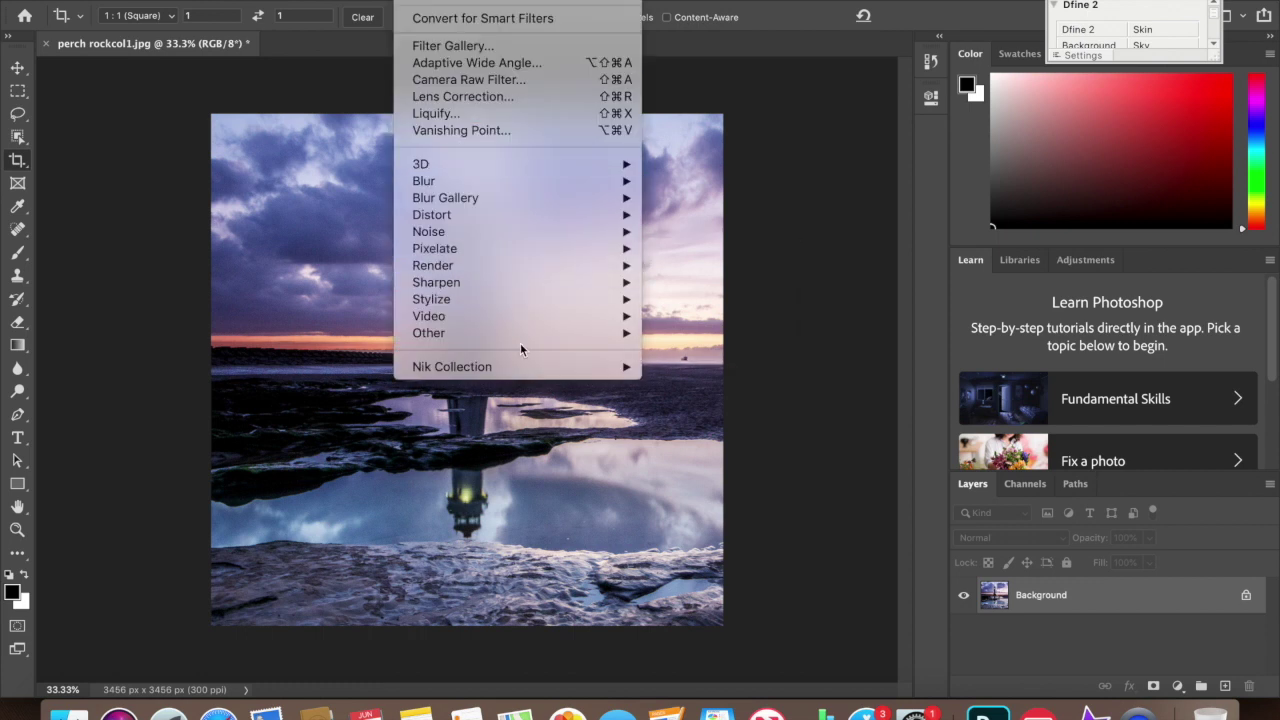
mouse_move(527, 367)
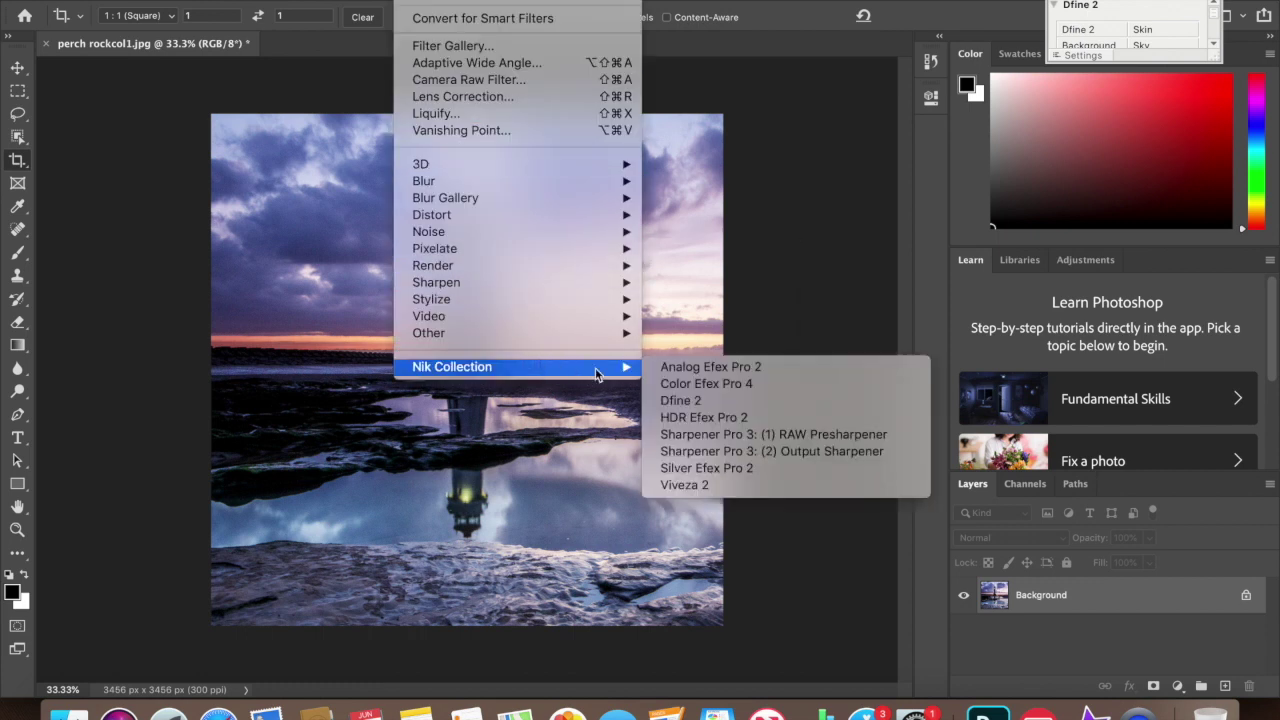
left_click(720, 468)
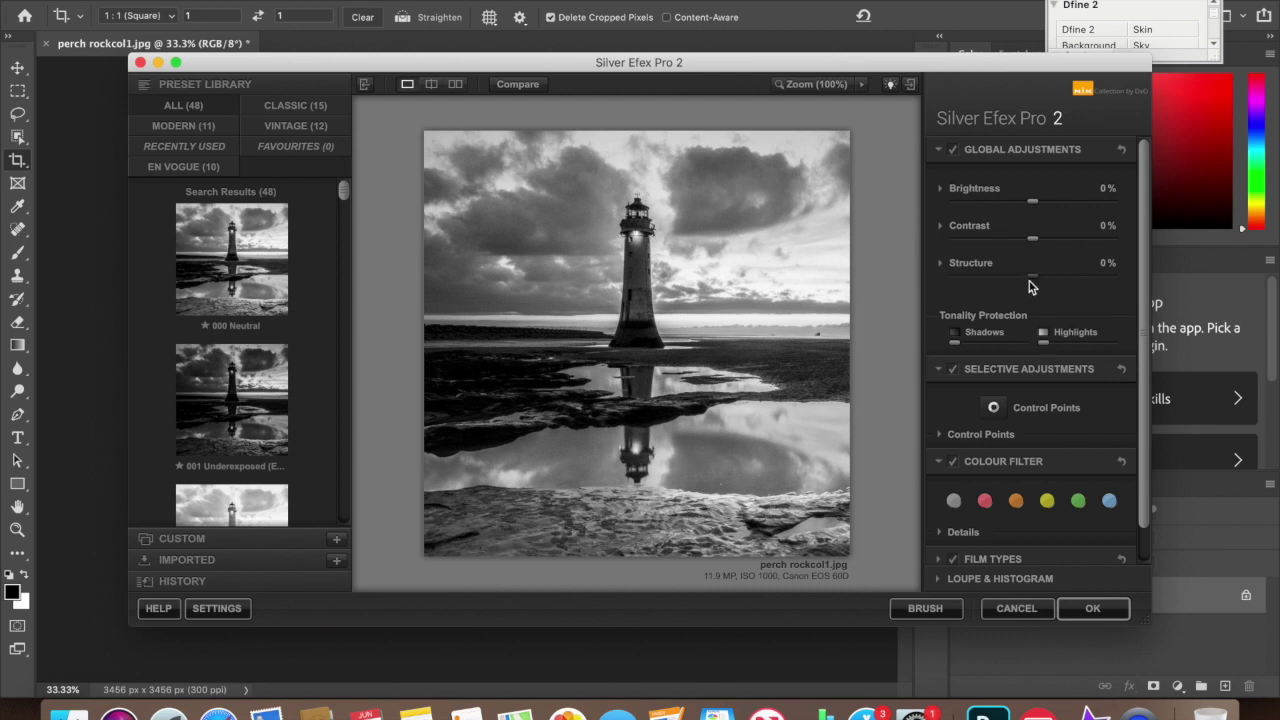
left_click_drag(1033, 287, 1051, 286)
left_click(1101, 608)
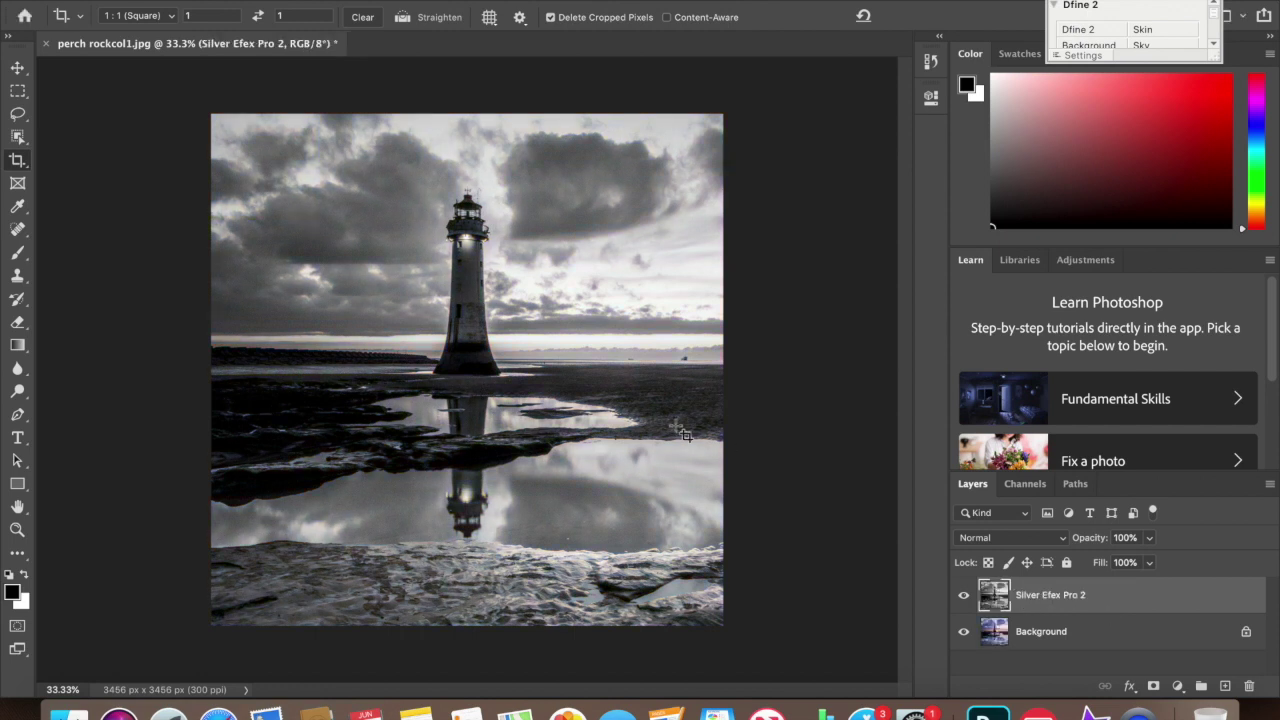
Duplicate the Silver Efex Pro 2 layer and draw a black-to-white linear gradient from the image's top edge down to the lighthouse lantern
left_click(270, 0)
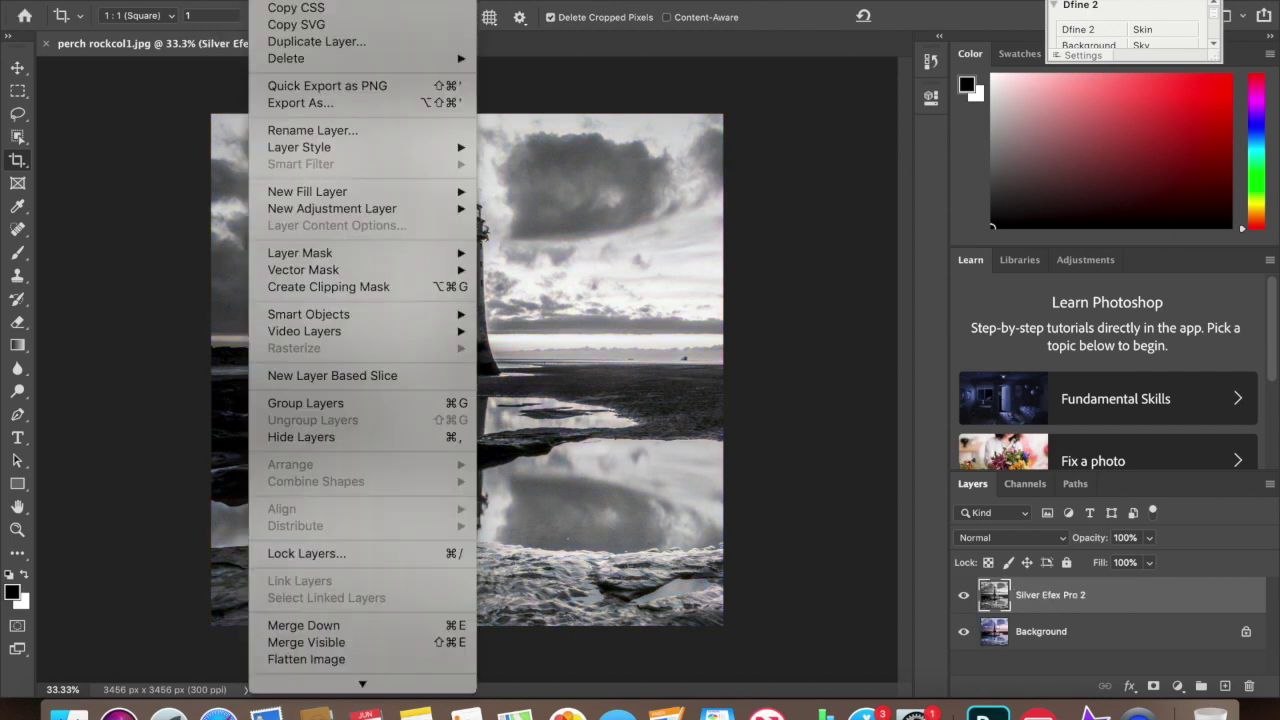
left_click(316, 41)
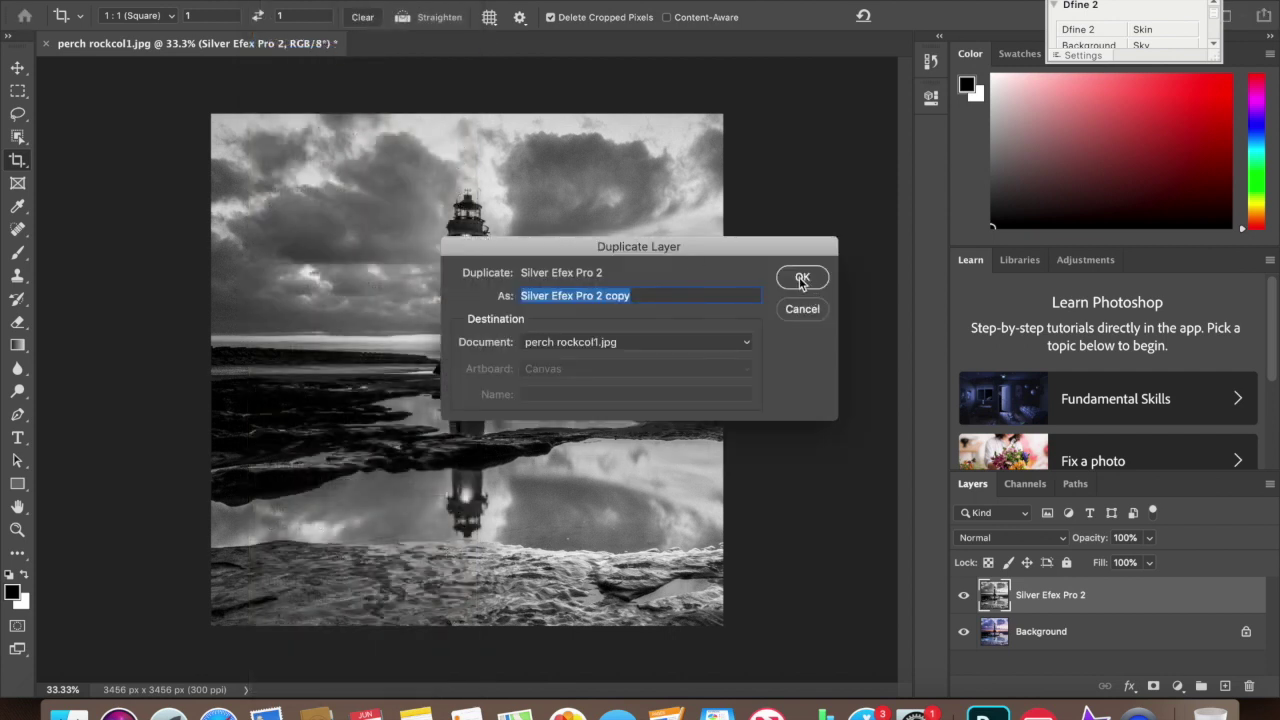
left_click(801, 279)
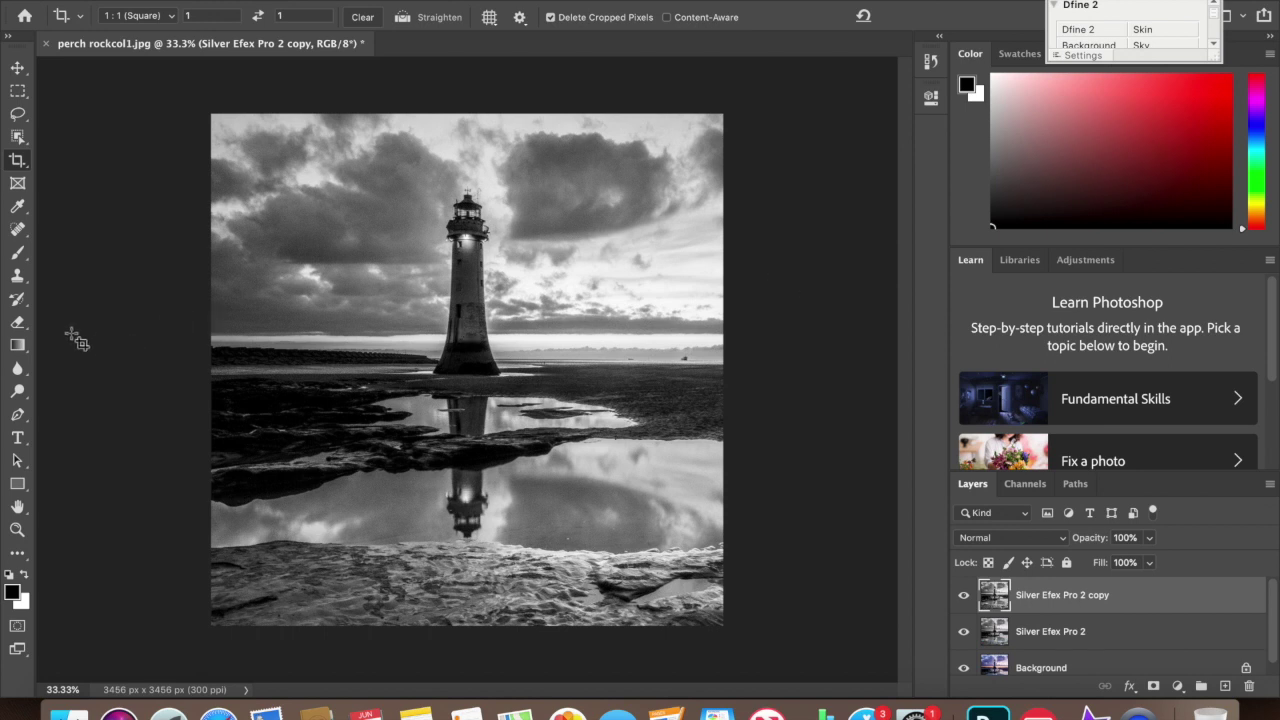
left_click(23, 352)
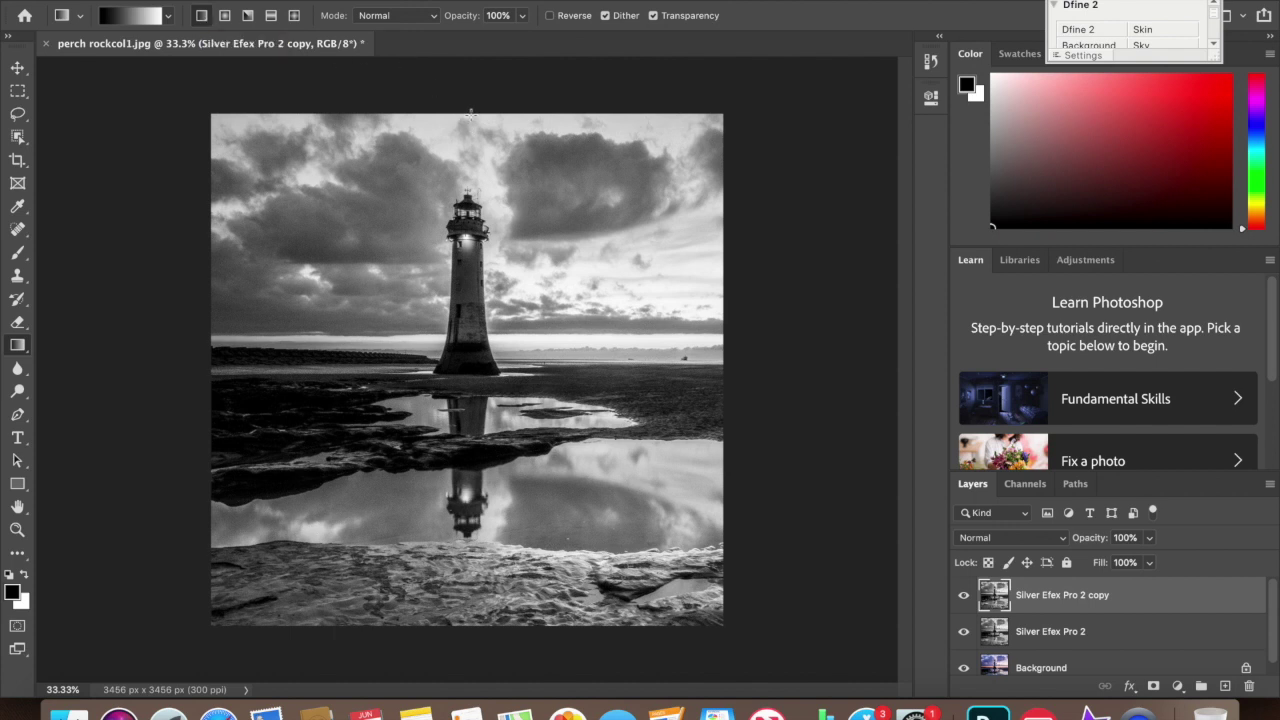
left_click_drag(470, 114, 467, 242)
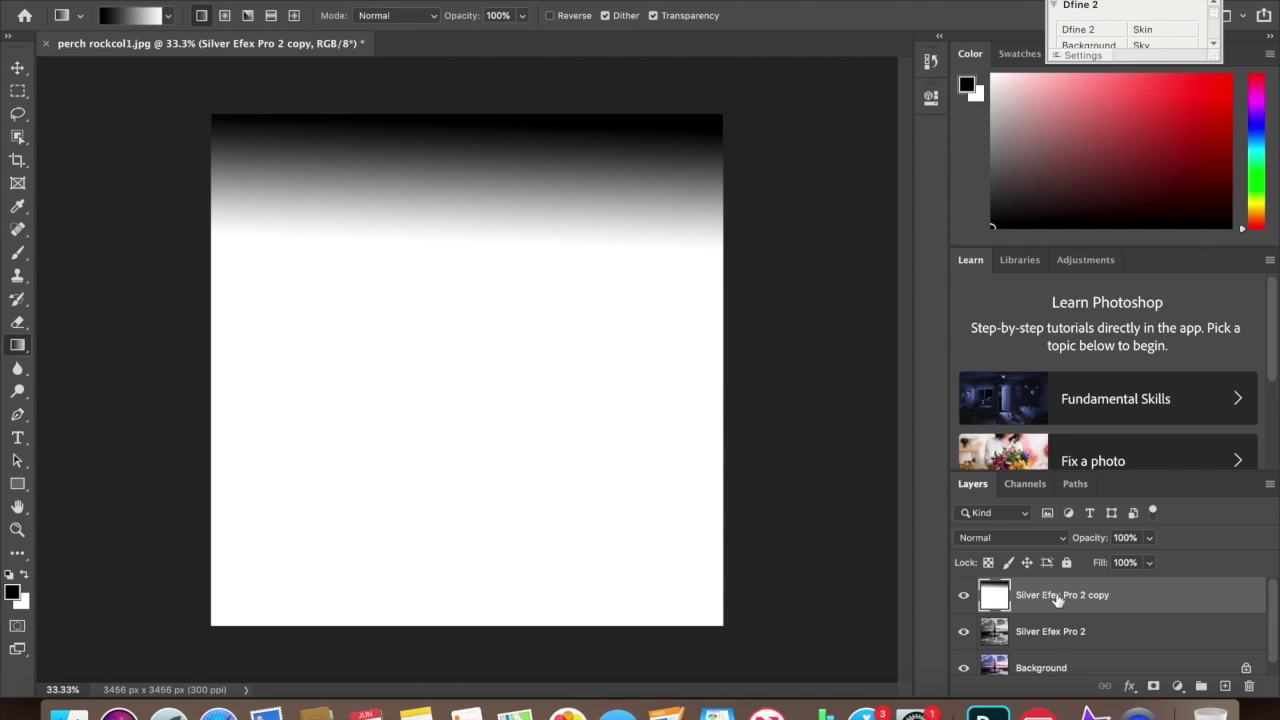
Set the top gradient layer's blend mode to Multiply and its opacity to 78%
left_click(1063, 542)
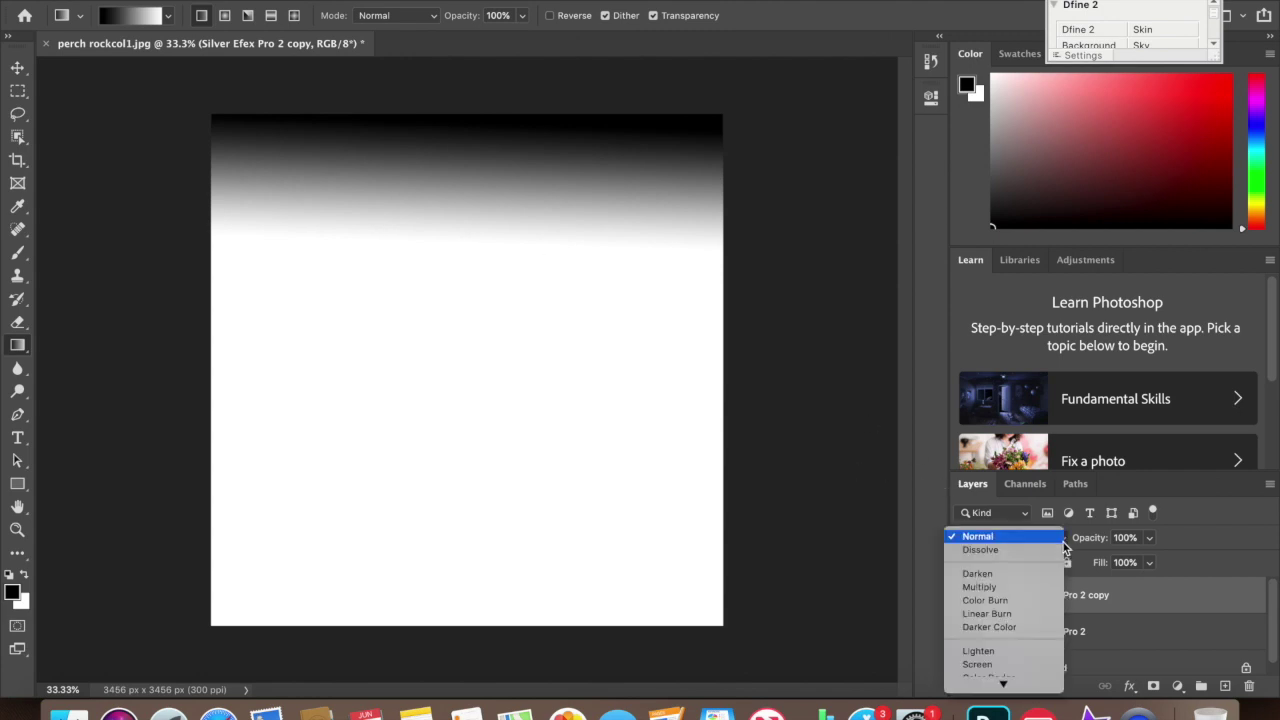
left_click(1050, 588)
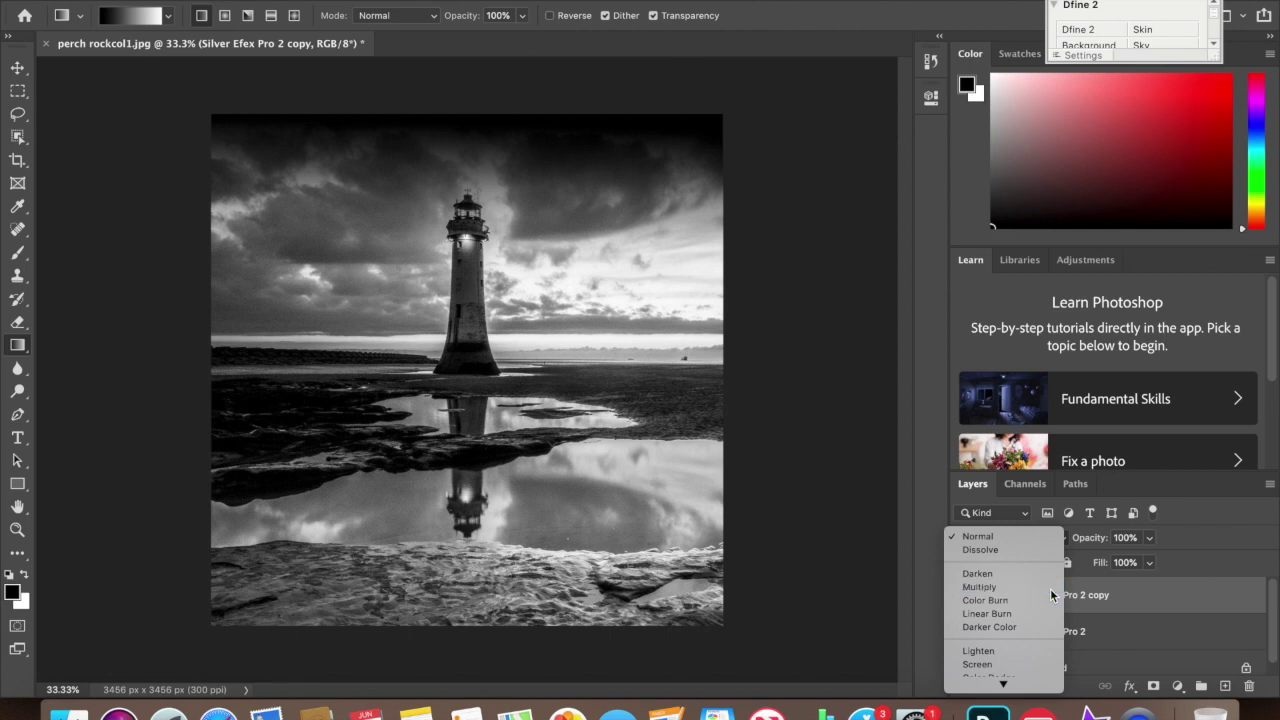
left_click(1150, 539)
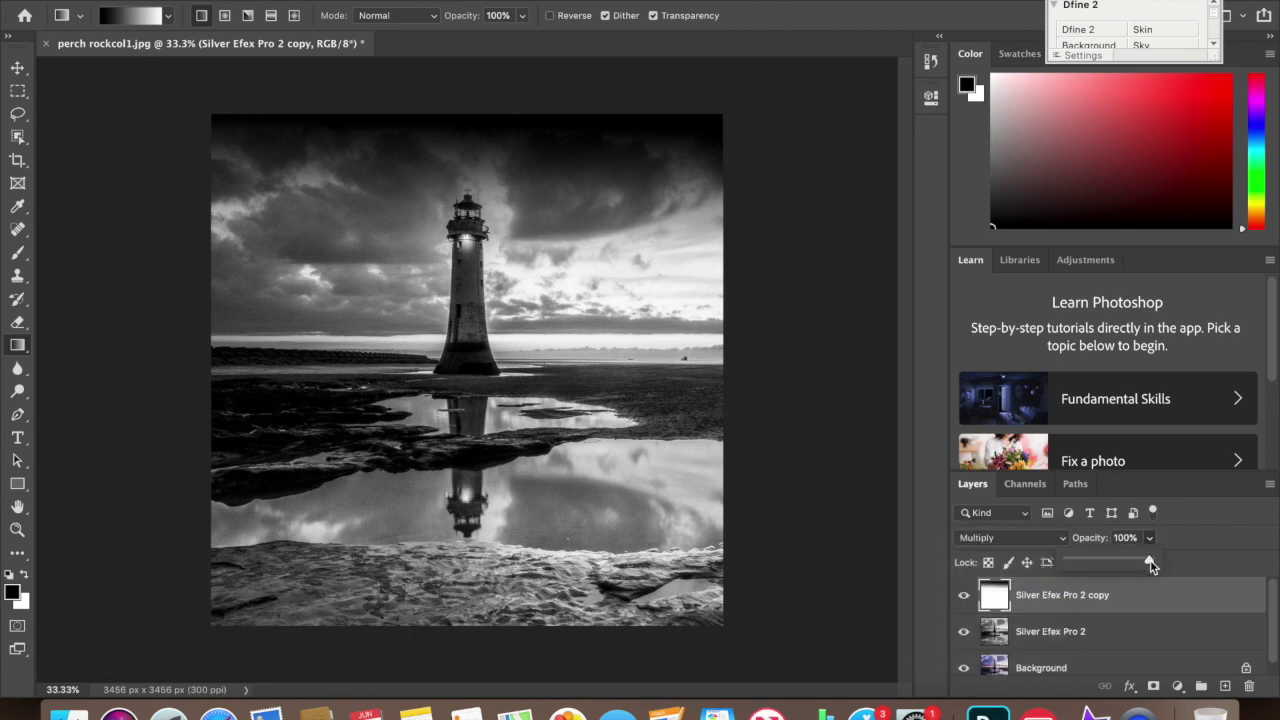
left_click_drag(1150, 564, 1134, 565)
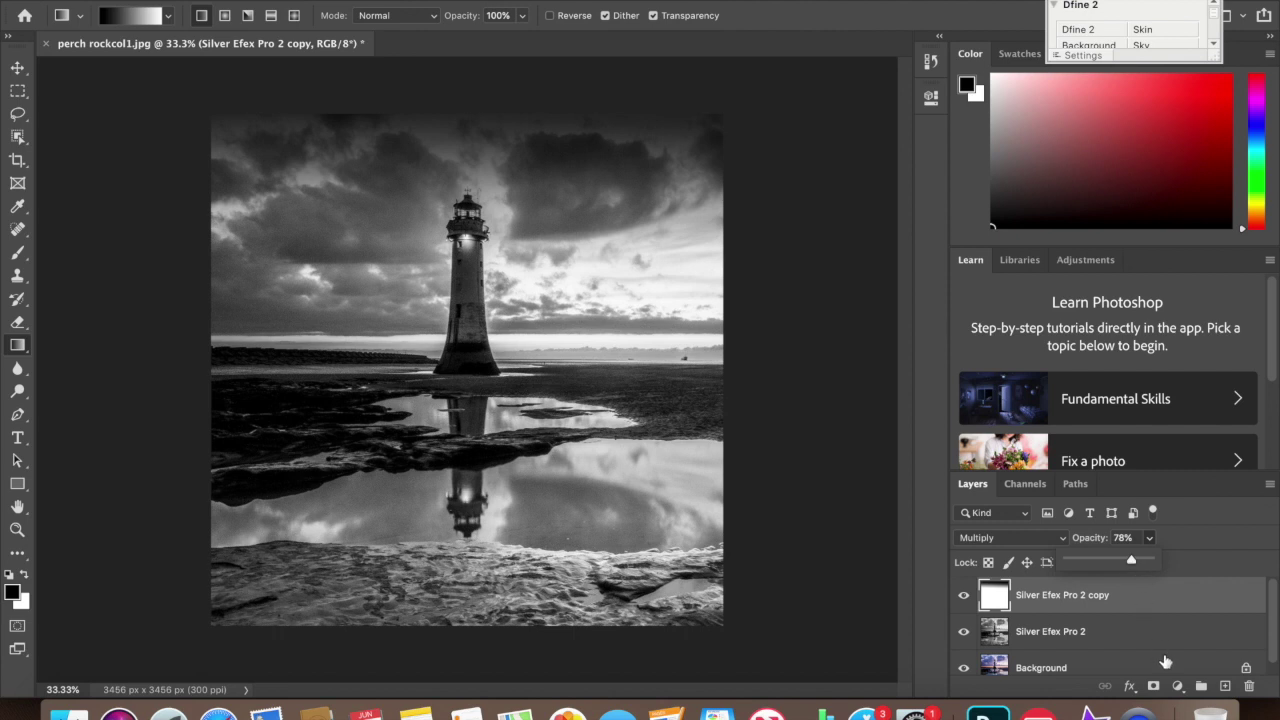
Duplicate the Silver Efex Pro 2 layer again and draw a black-to-white gradient from the image's bottom edge up to the reflected lantern
left_click(1114, 636)
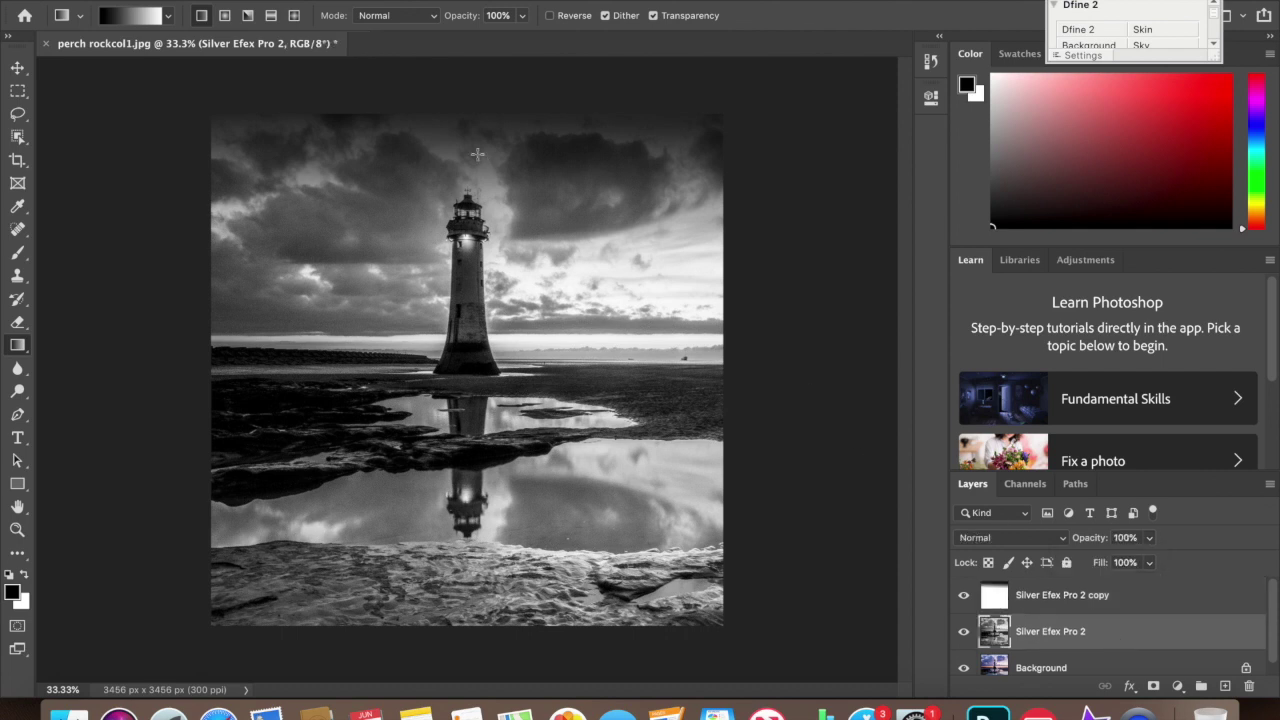
left_click(300, 0)
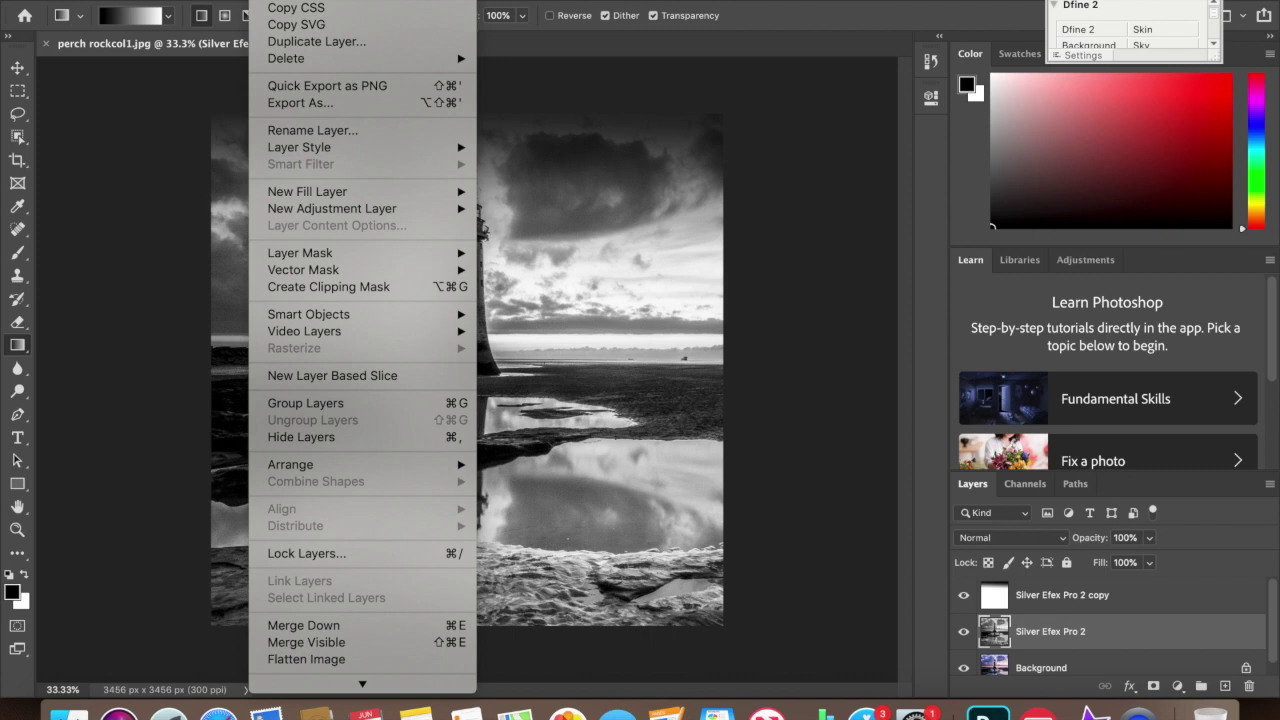
left_click(356, 42)
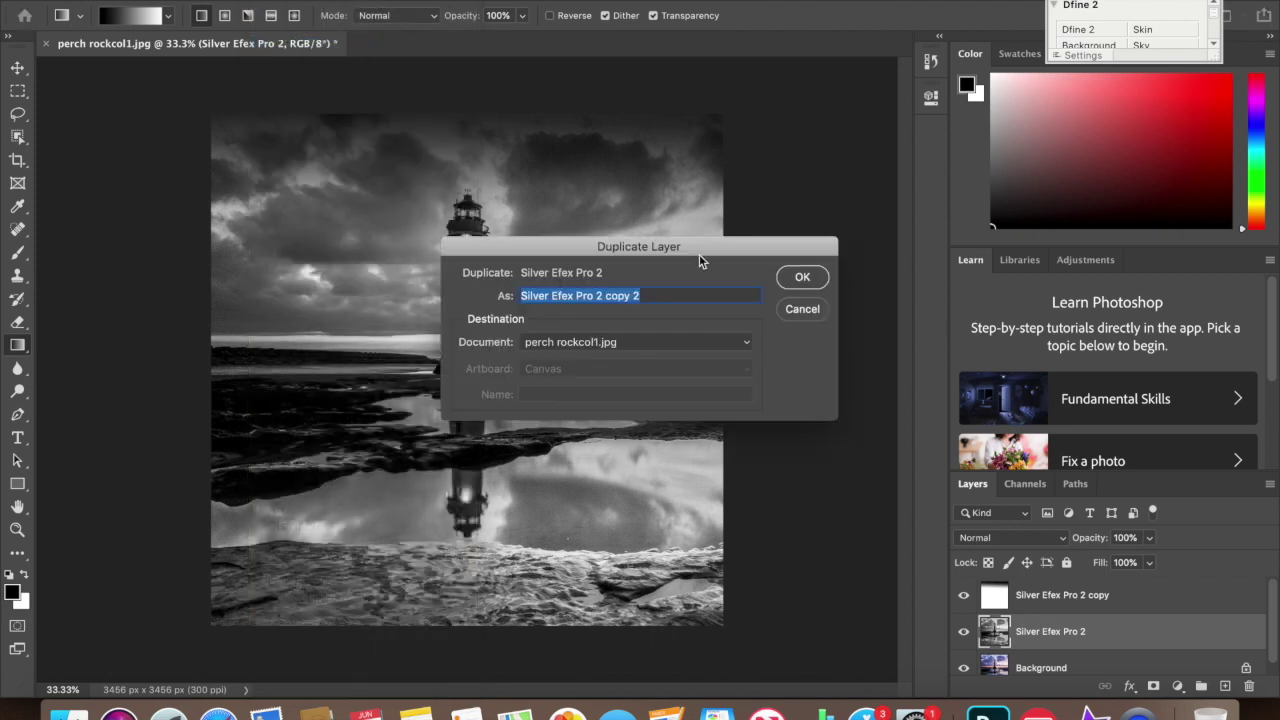
left_click(789, 284)
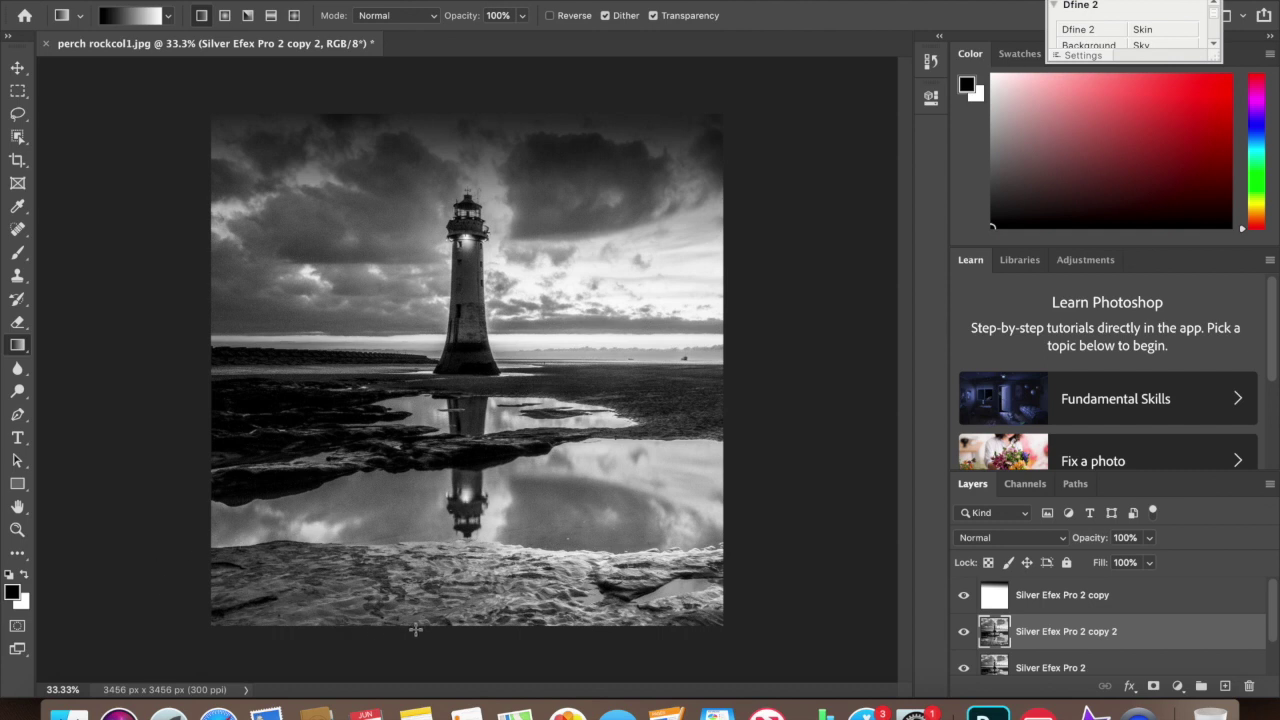
left_click_drag(464, 624, 465, 526)
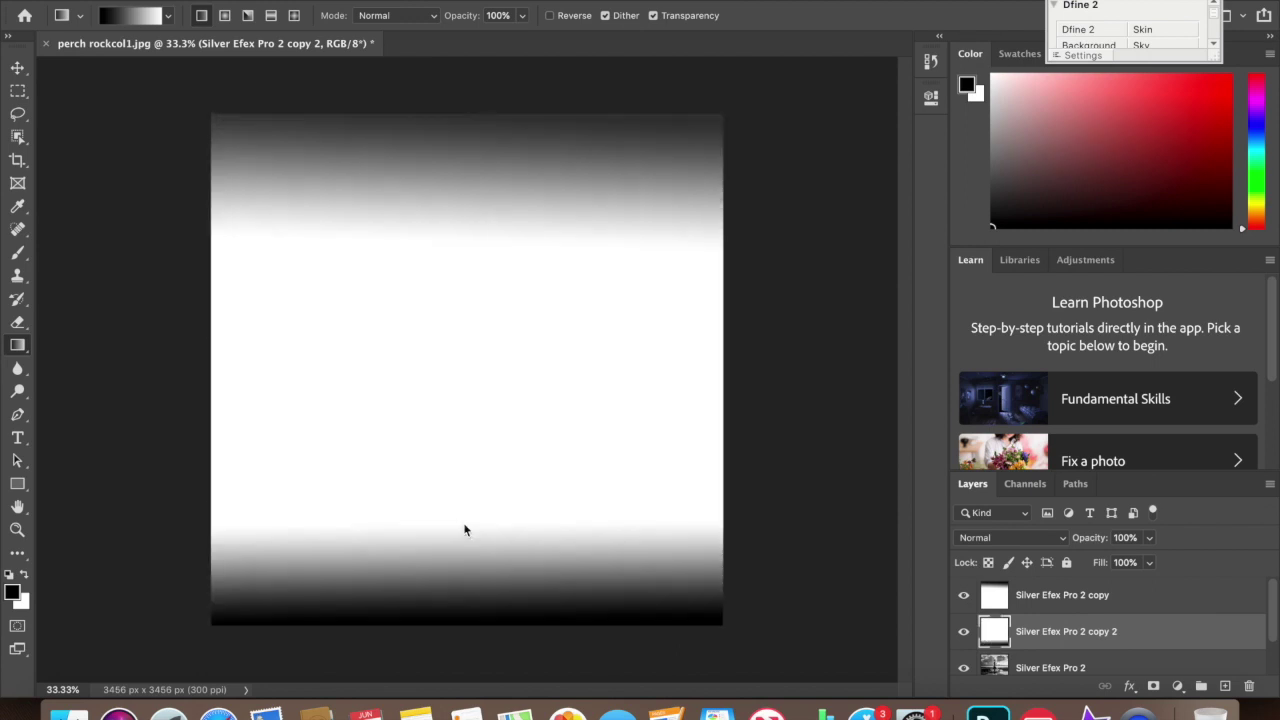
Set the bottom gradient layer's blend mode to Multiply and its opacity to 54%
left_click(1062, 540)
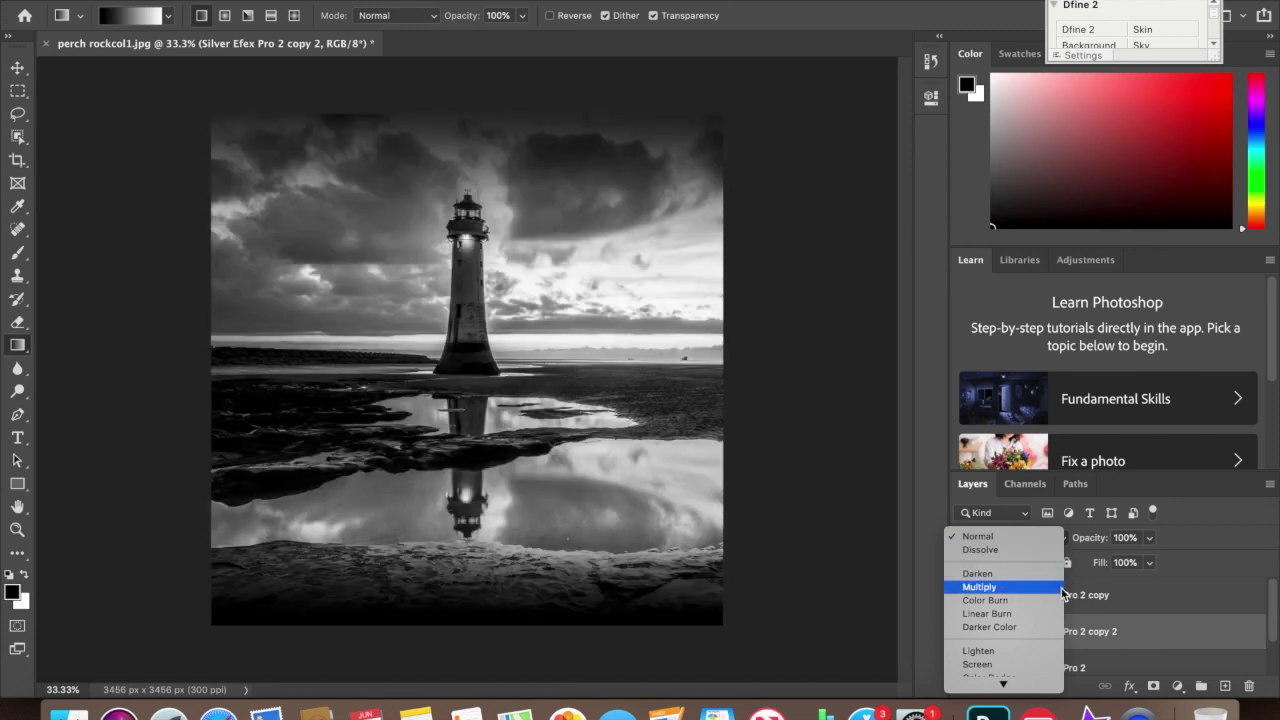
left_click(1064, 590)
left_click(1150, 540)
left_click_drag(1150, 565, 1114, 572)
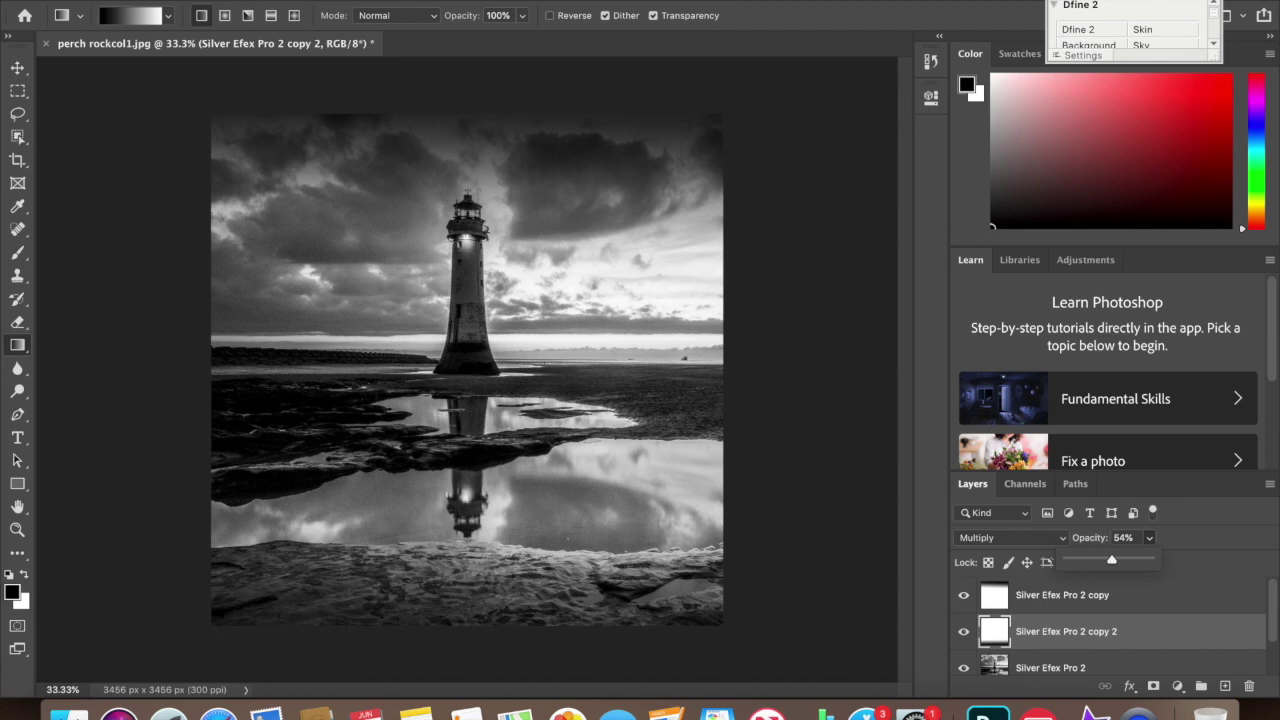
Flatten the image and save it on the computer as a JPEG named perch rockbw.jpg in the perch rock 8620 folder
left_click(265, 1)
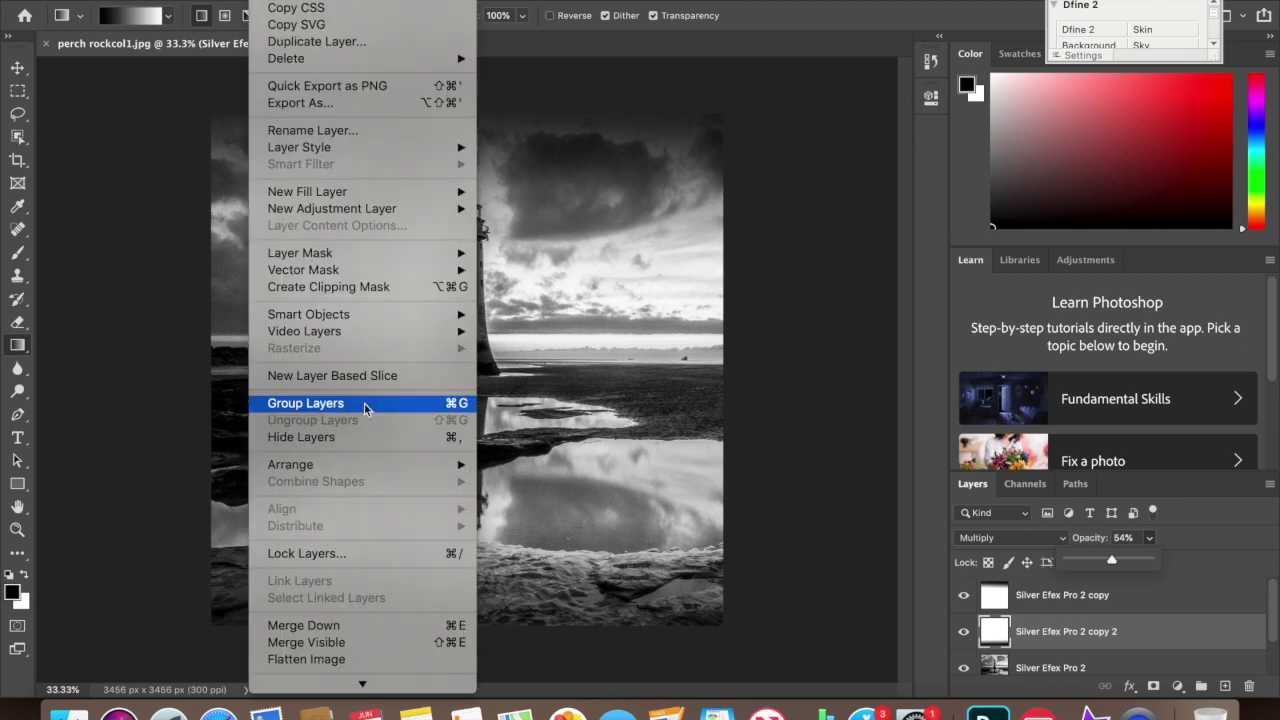
left_click(386, 660)
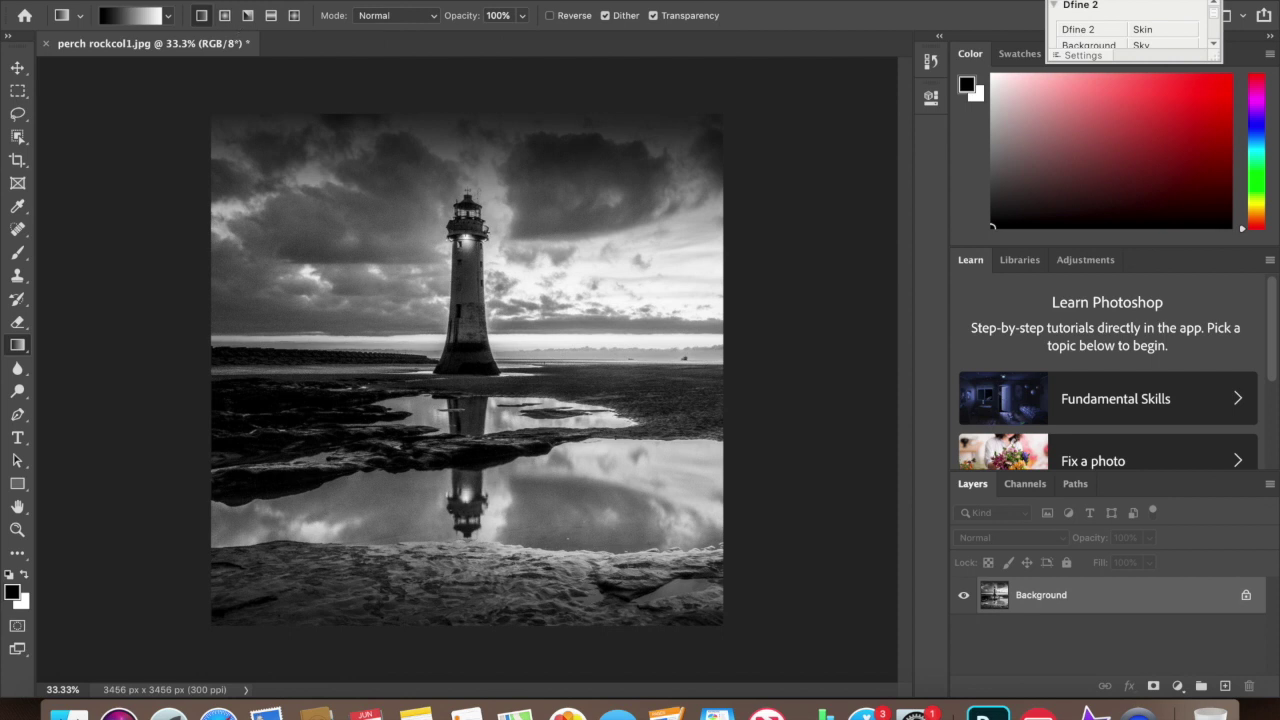
left_click(140, 1)
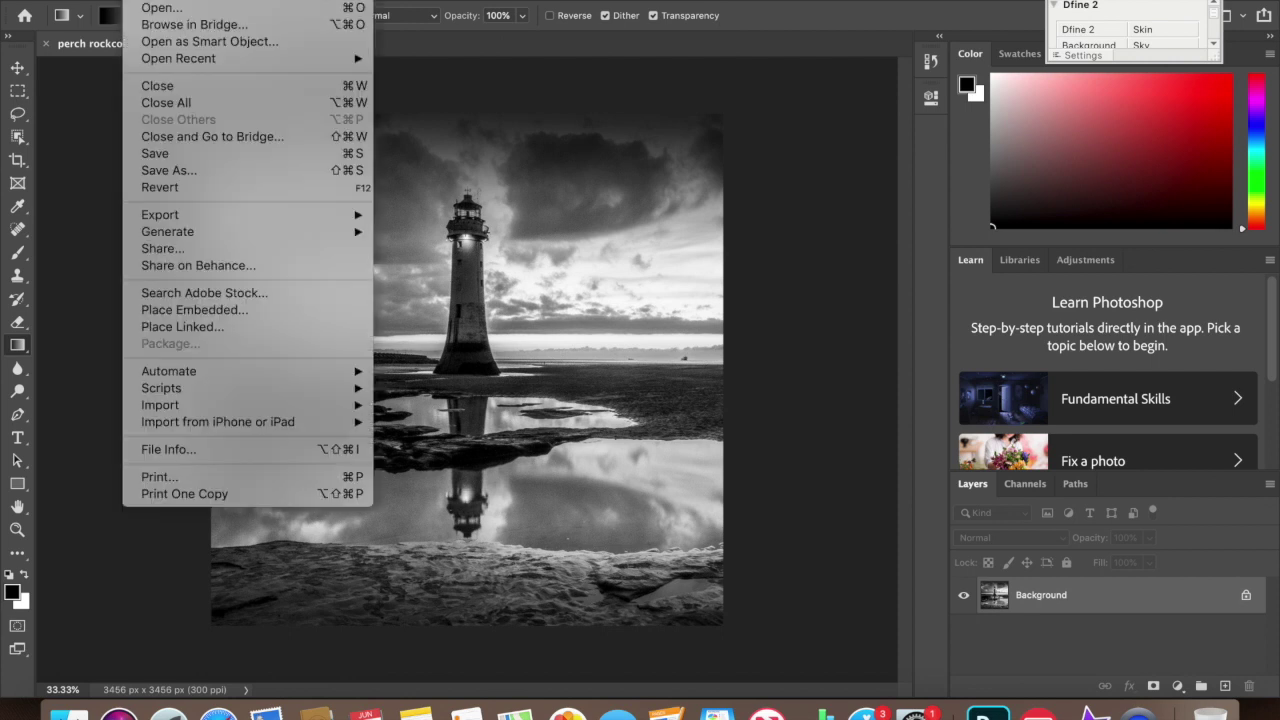
left_click(246, 170)
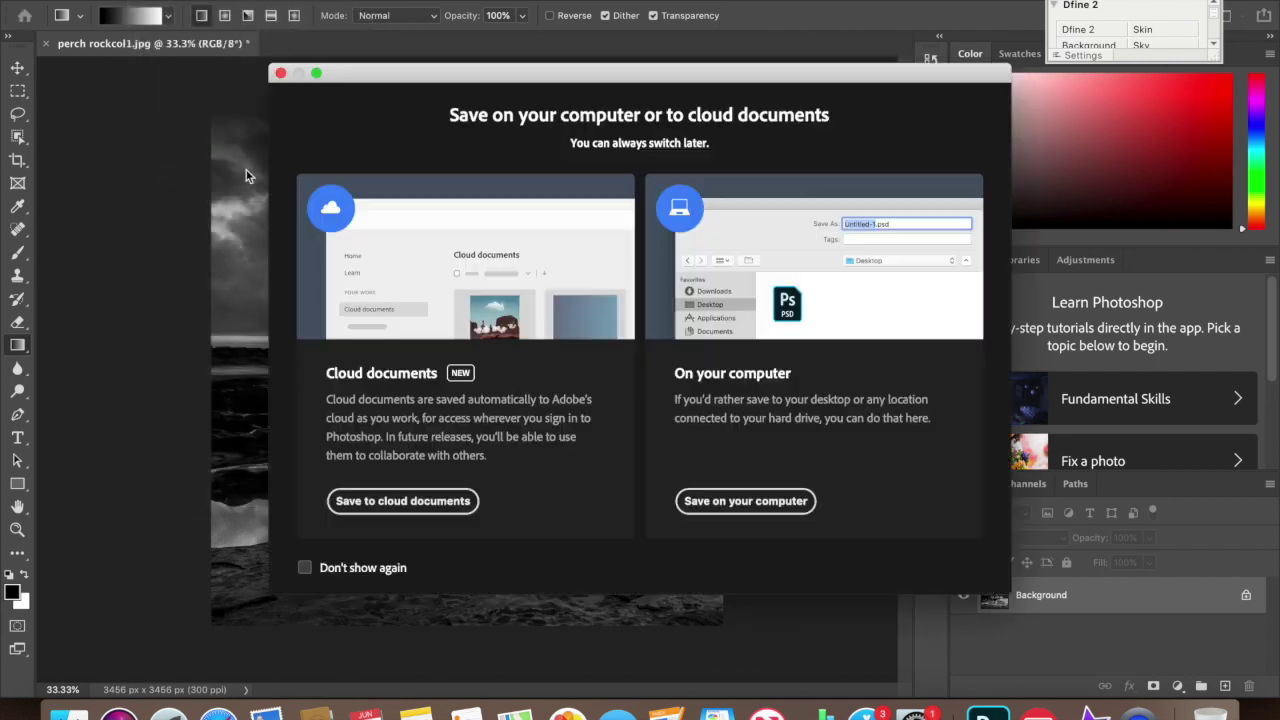
left_click(730, 500)
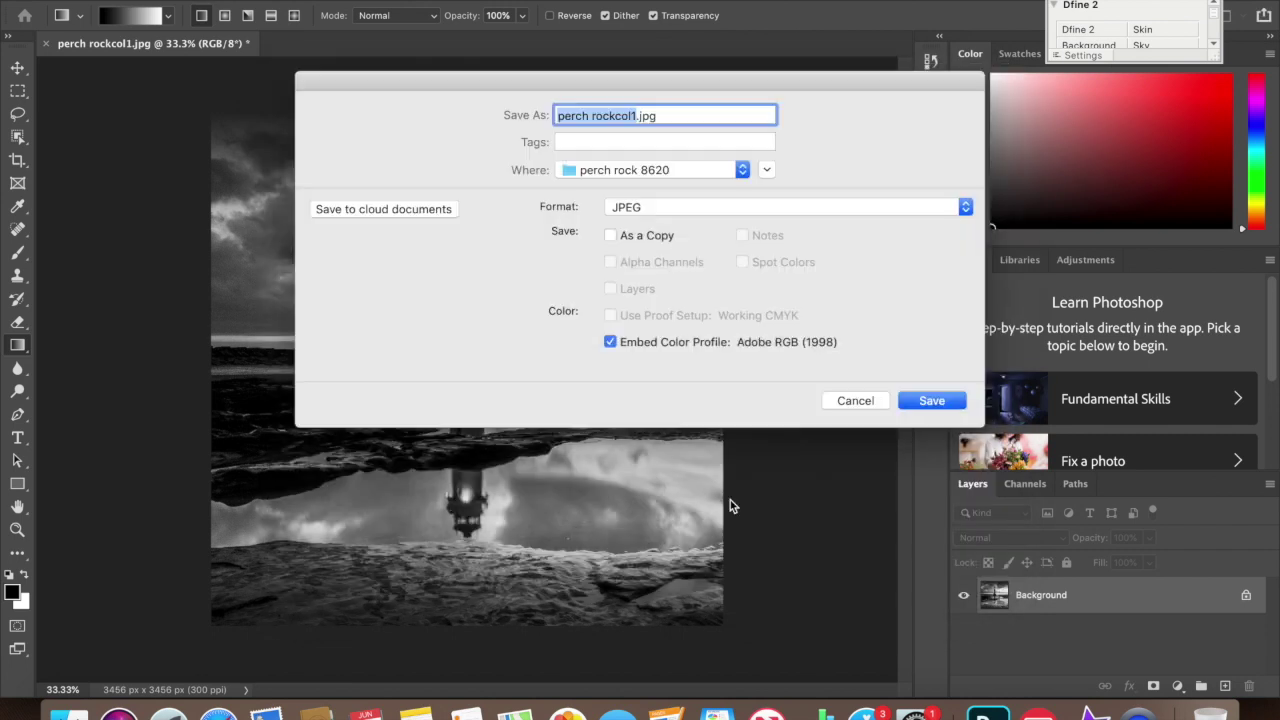
left_click(636, 116)
key("BackSpace")
key("BackSpace")
key("BackSpace")
key("BackSpace")
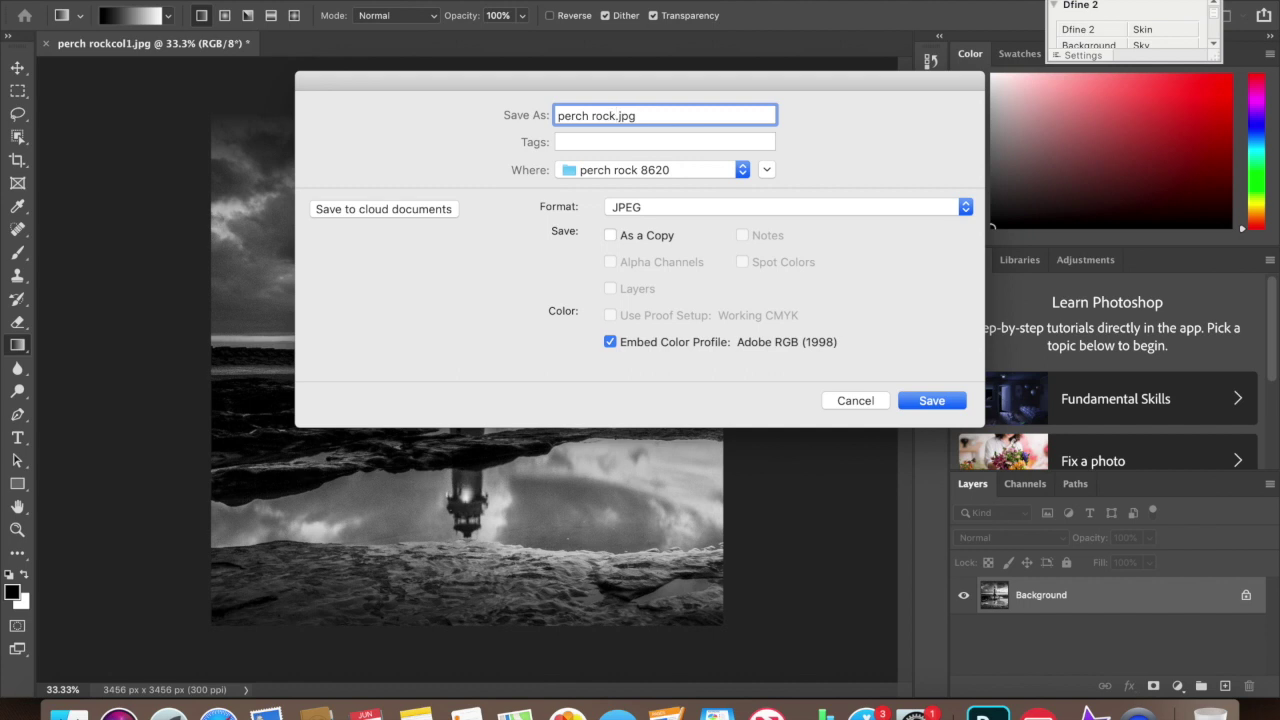
type("bw")
left_click(912, 402)
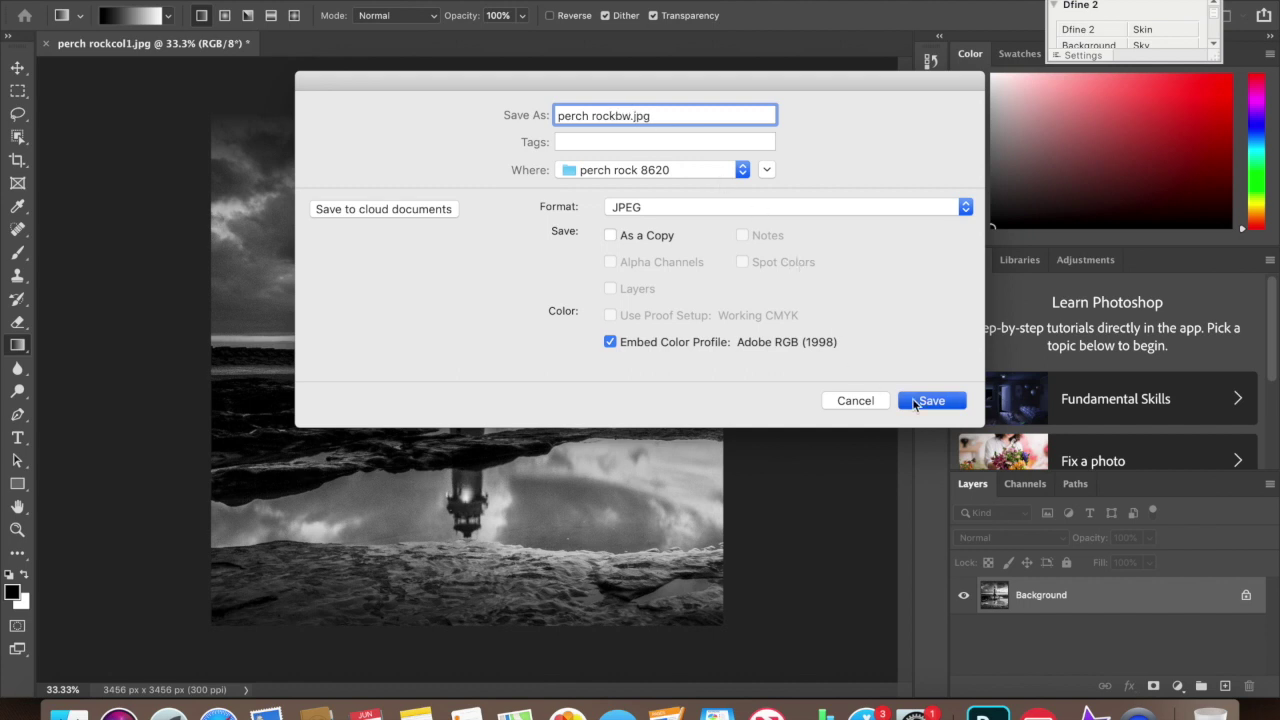
left_click(758, 152)
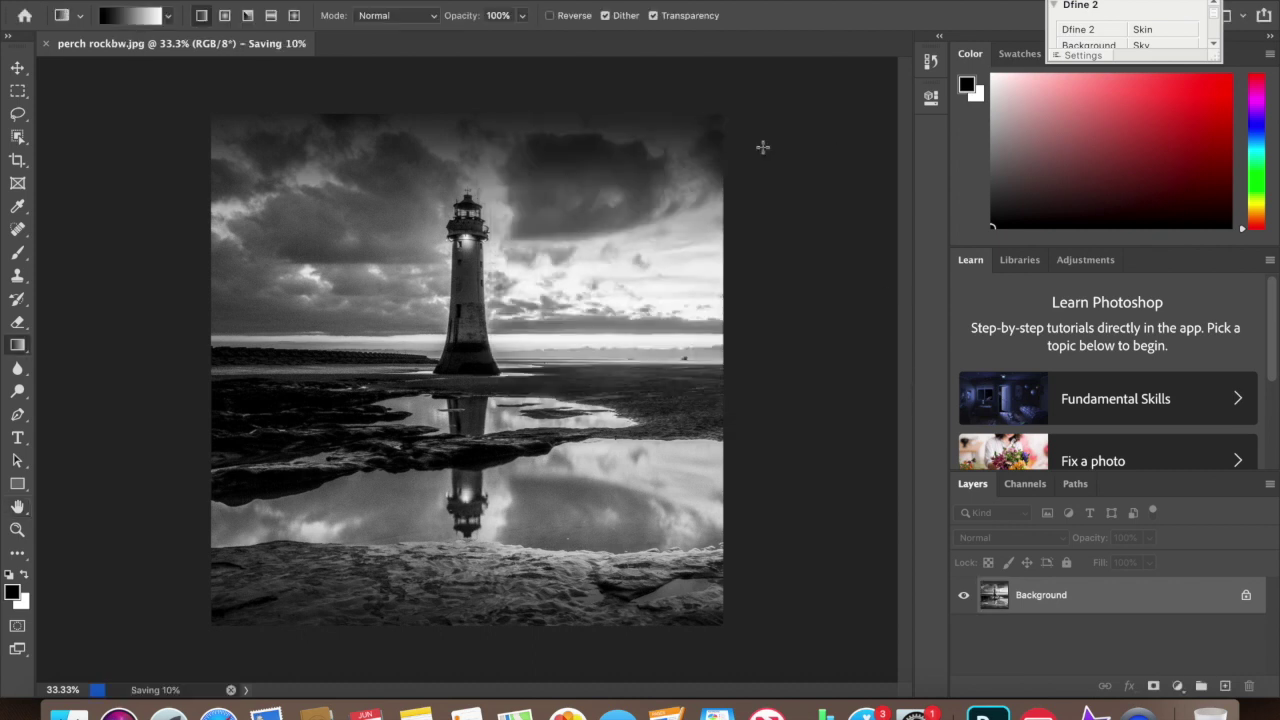